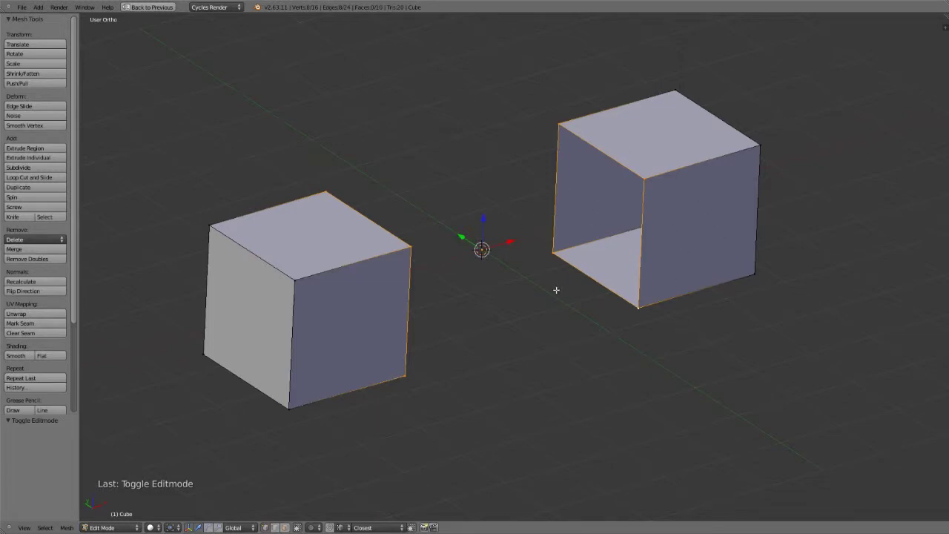
Run Bridge Two Edge Loops on the two cubes' open ends, merging them into one long bar.
middle_click_drag(556, 289, 284, 202)
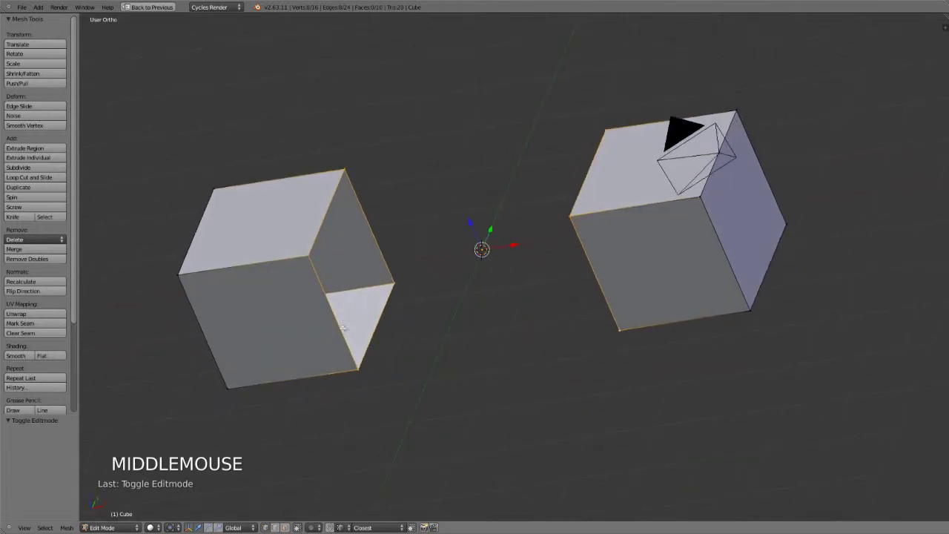
middle_click_drag(466, 369, 645, 222)
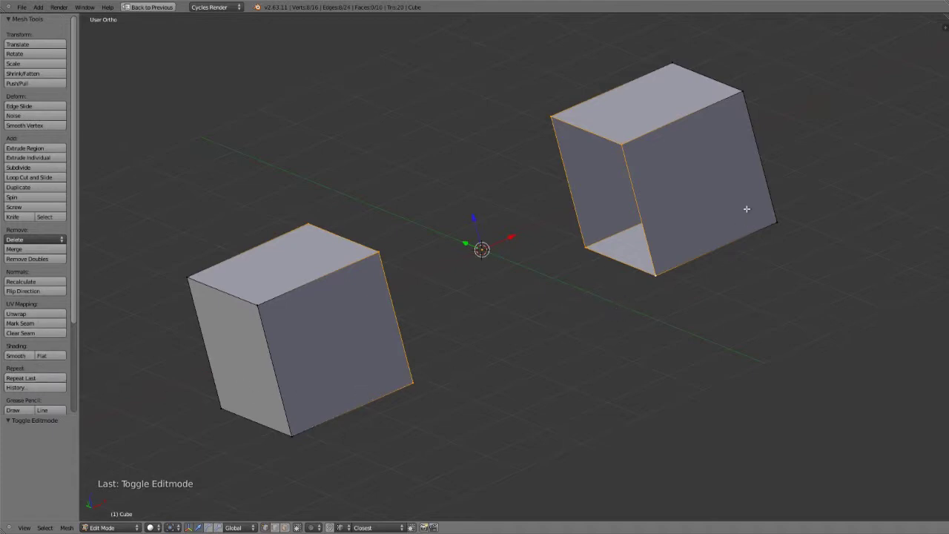
key("w")
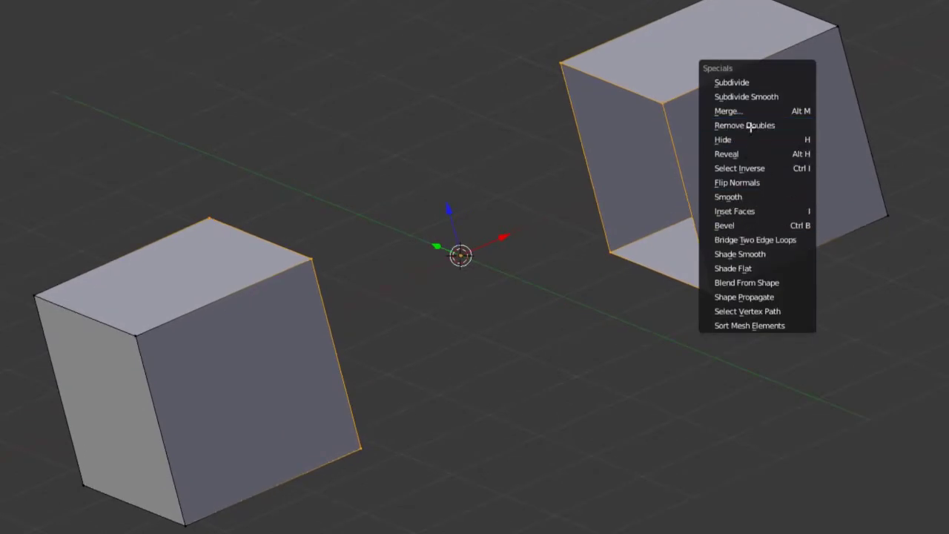
left_click(727, 225)
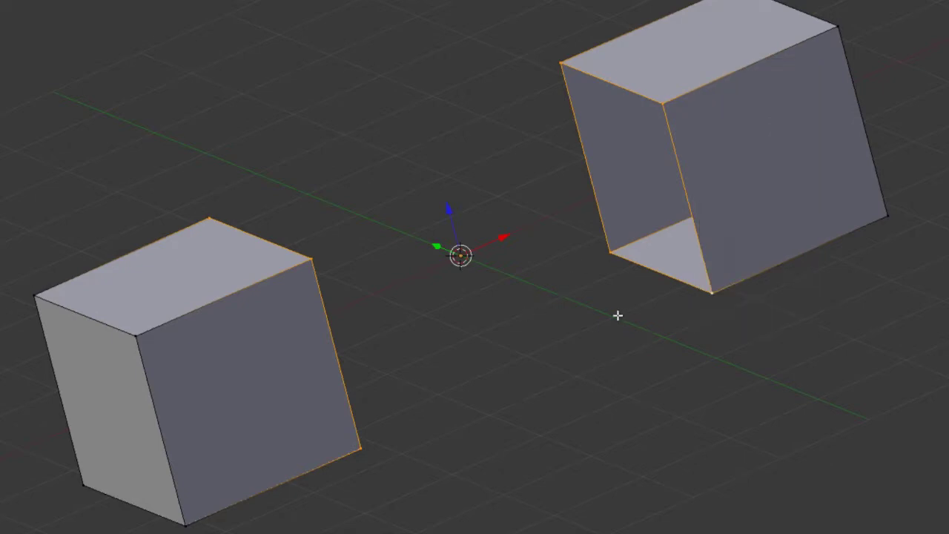
key("space")
type("bridge")
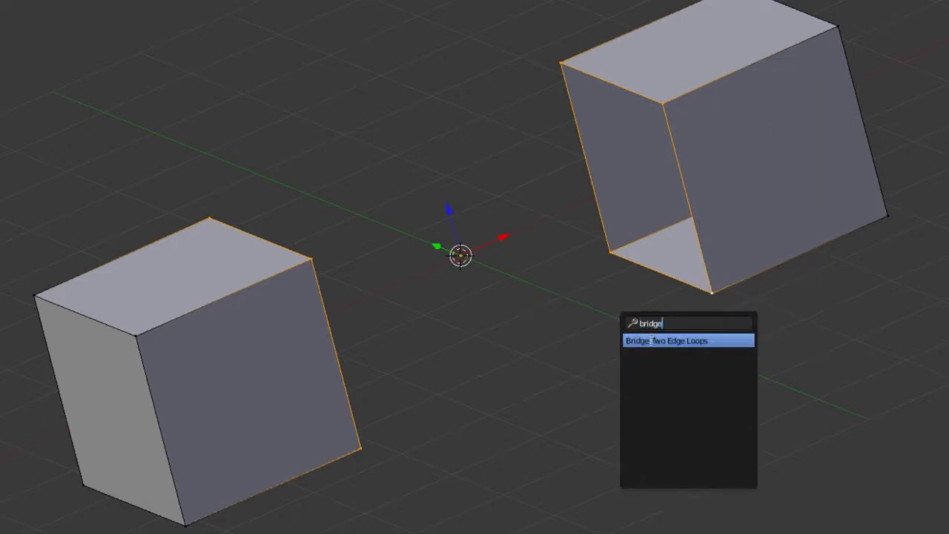
left_click(689, 340)
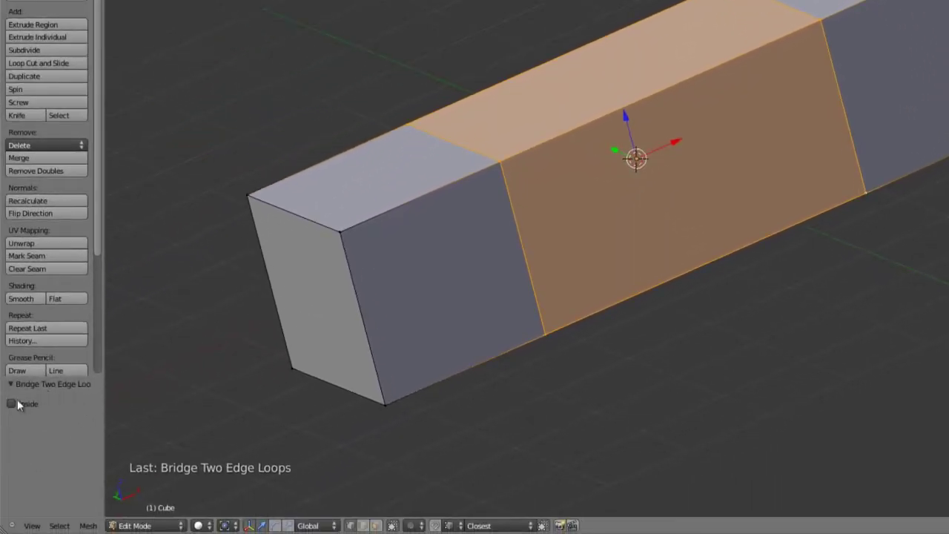
Toggle the bridge's Inside option on and back off, then show wireframe with nothing selected.
left_click(11, 404)
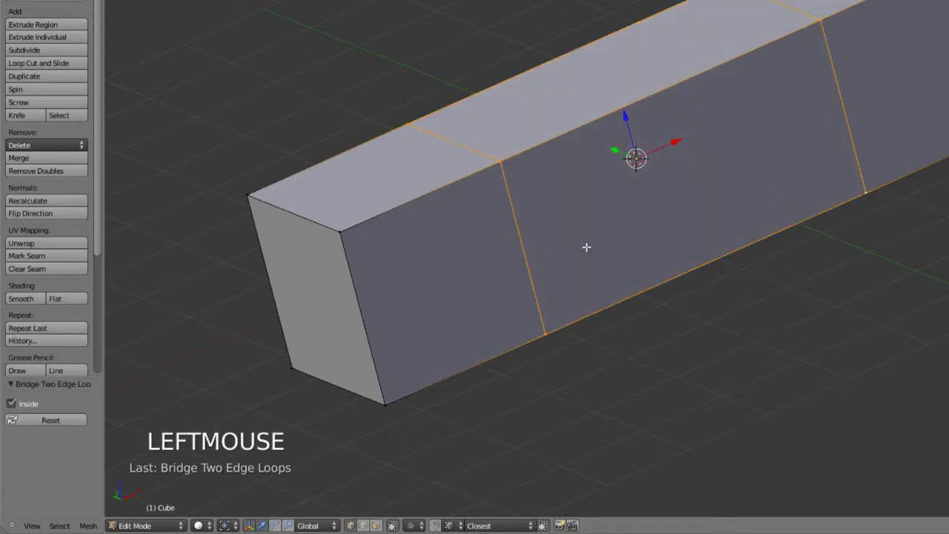
left_click(20, 405)
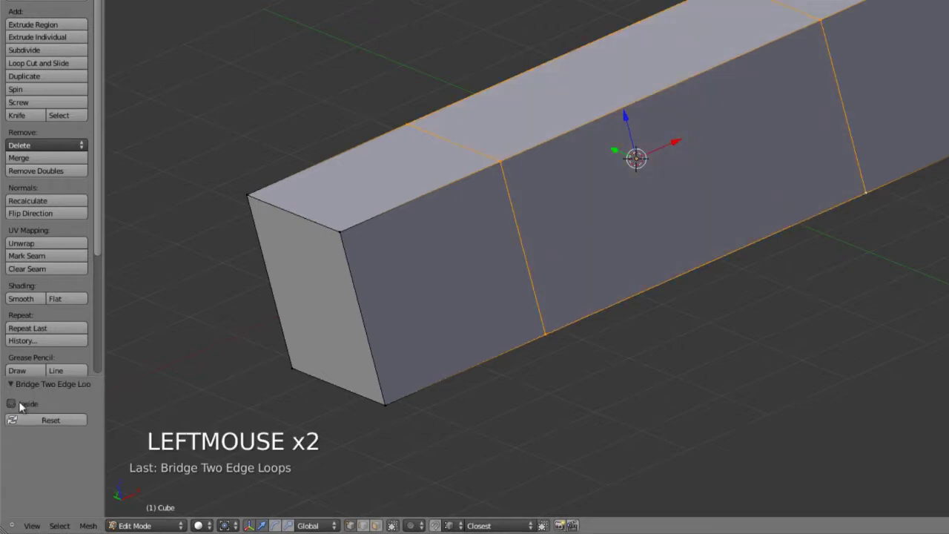
key("z")
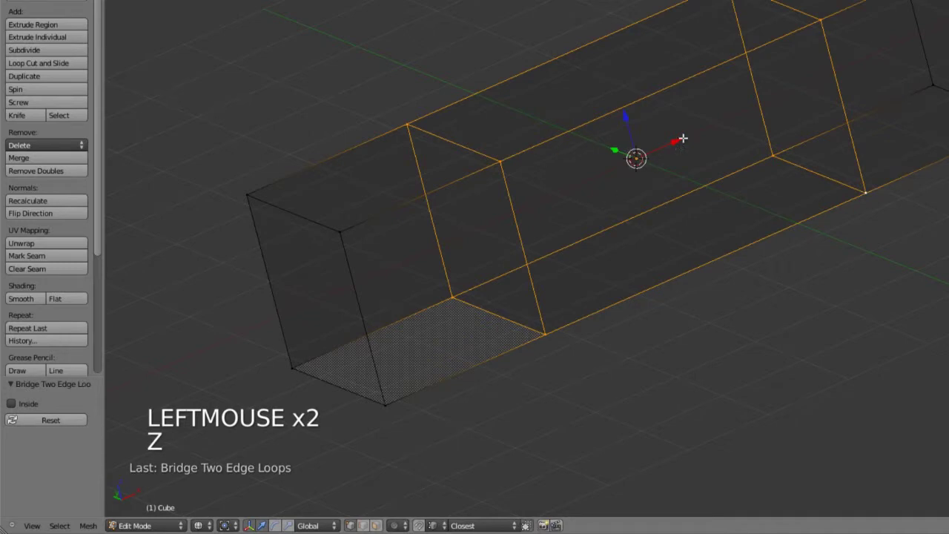
key("a")
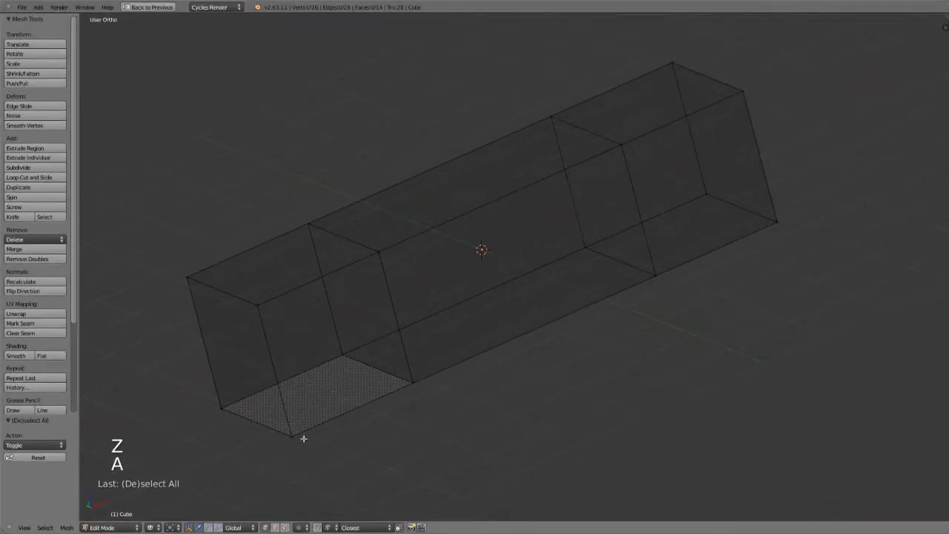
Show the layer with the two holed cubes and start editing the right-hand cube's mesh.
key("shift+space")
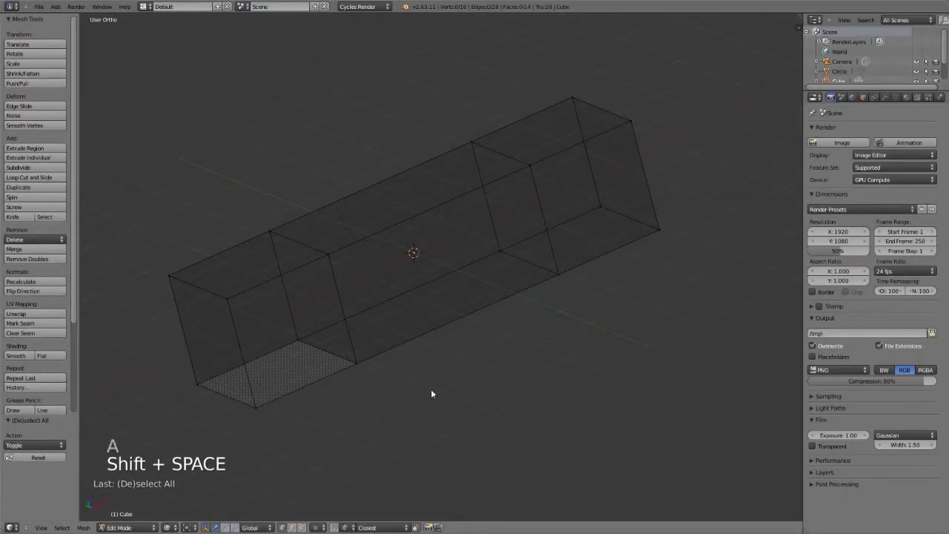
key("Tab")
left_click(373, 435)
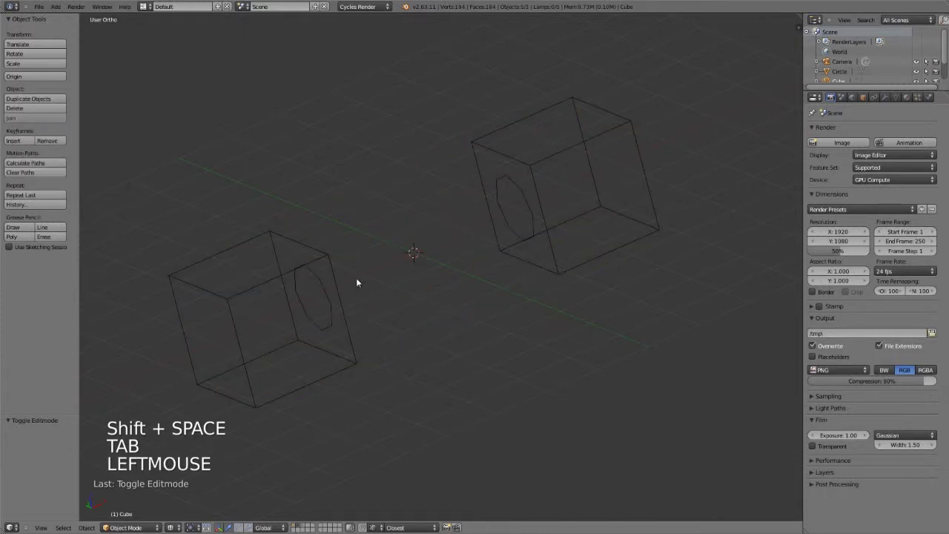
key("Tab")
right_click(577, 152)
key("Tab")
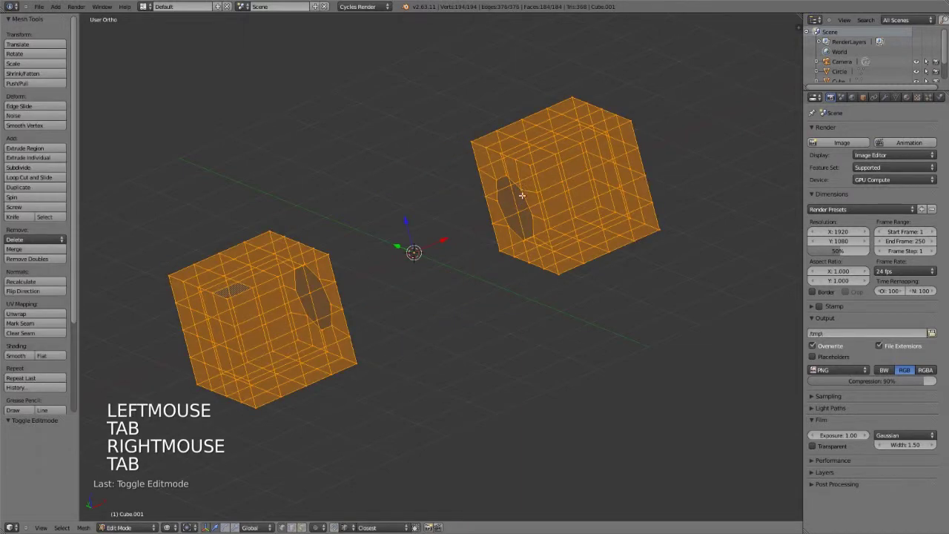
Deselect all, then select the edge loops around both round holes.
key("a")
key("a")
right_click(514, 207, "alt")
right_click(328, 297, "alt+shift")
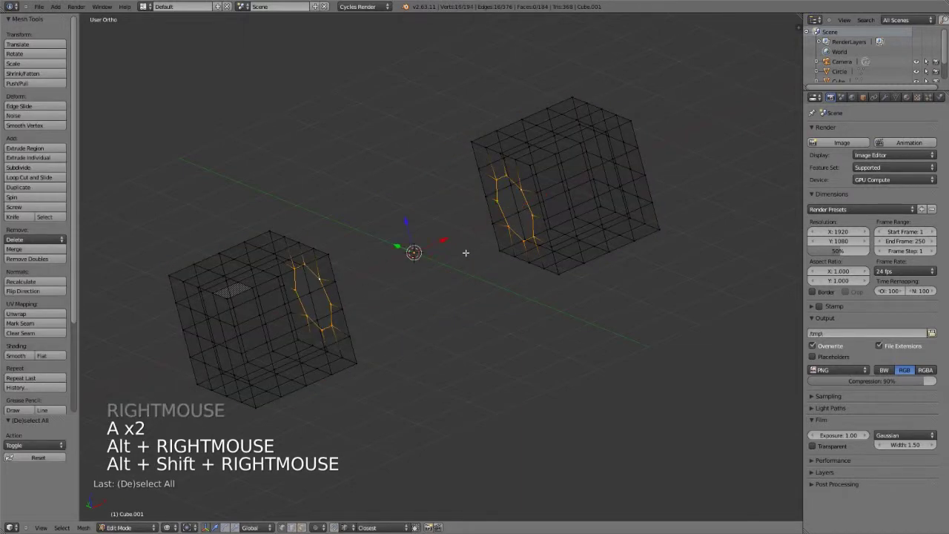
middle_click_drag(466, 253, 424, 291)
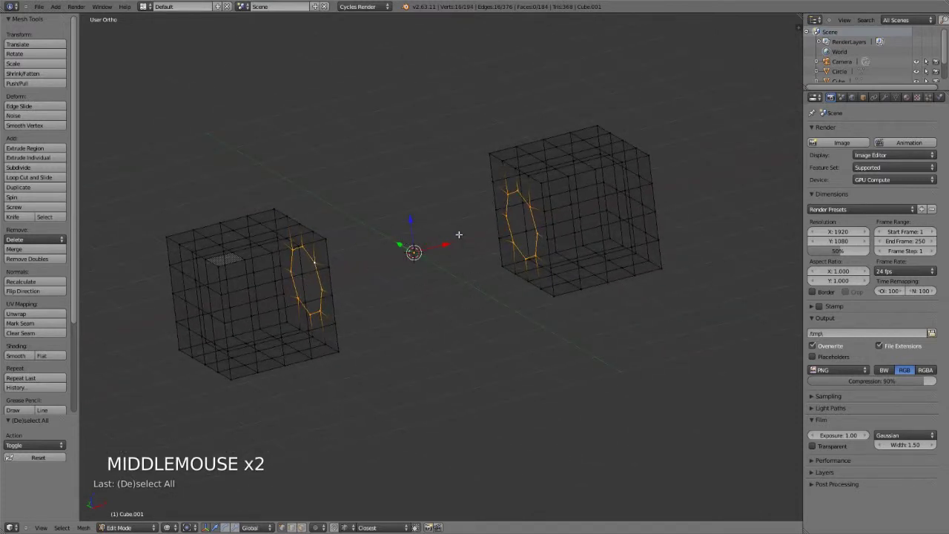
Bridge the two hole loops into an octagonal tube, then return to solid shading and Object Mode.
key("w")
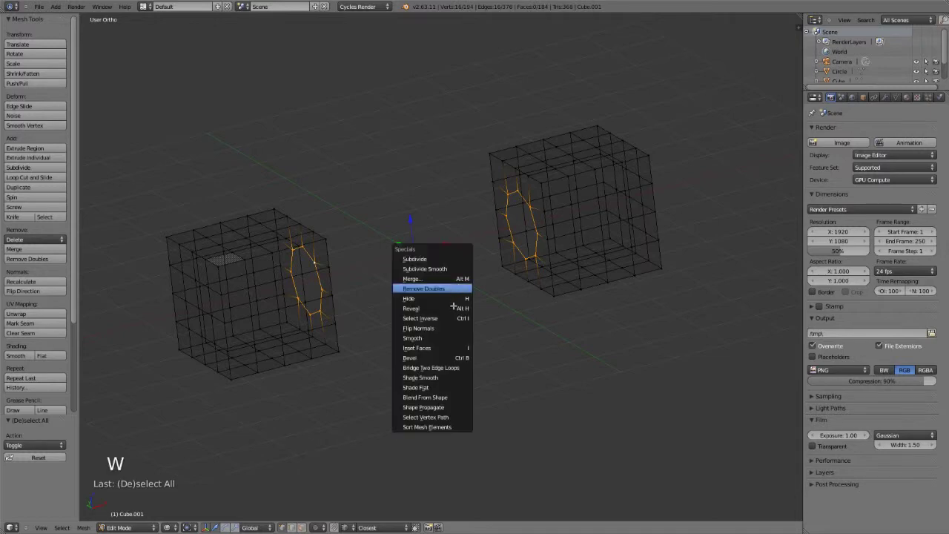
left_click(445, 368)
key("z")
mouse_move(437, 369)
middle_mouse_down()
mouse_move(398, 372)
mouse_move(511, 341)
mouse_move(554, 282)
middle_mouse_up()
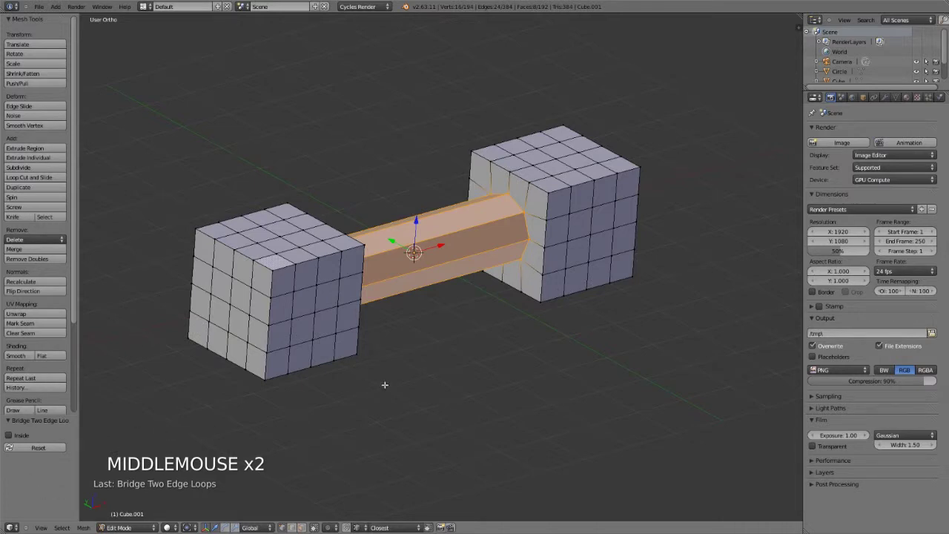
middle_click_drag(455, 316, 584, 245)
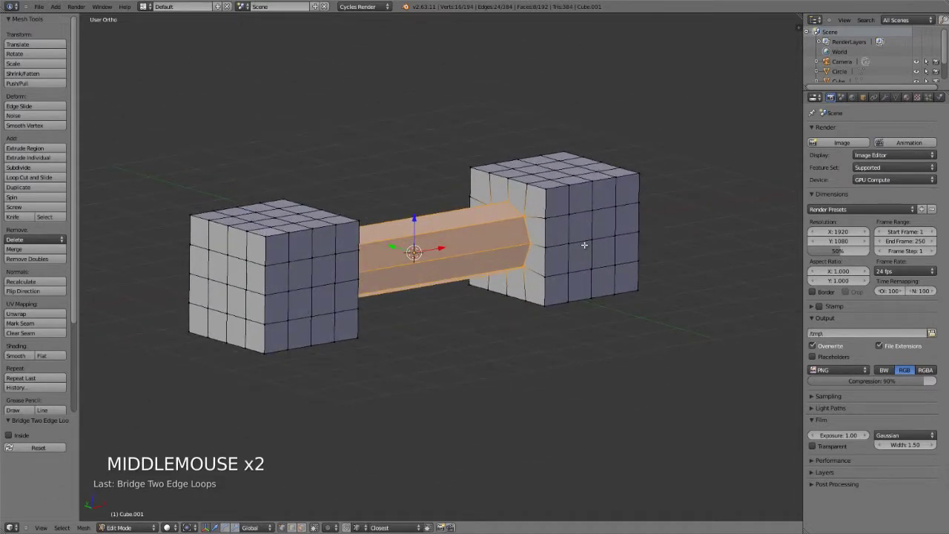
key("Tab")
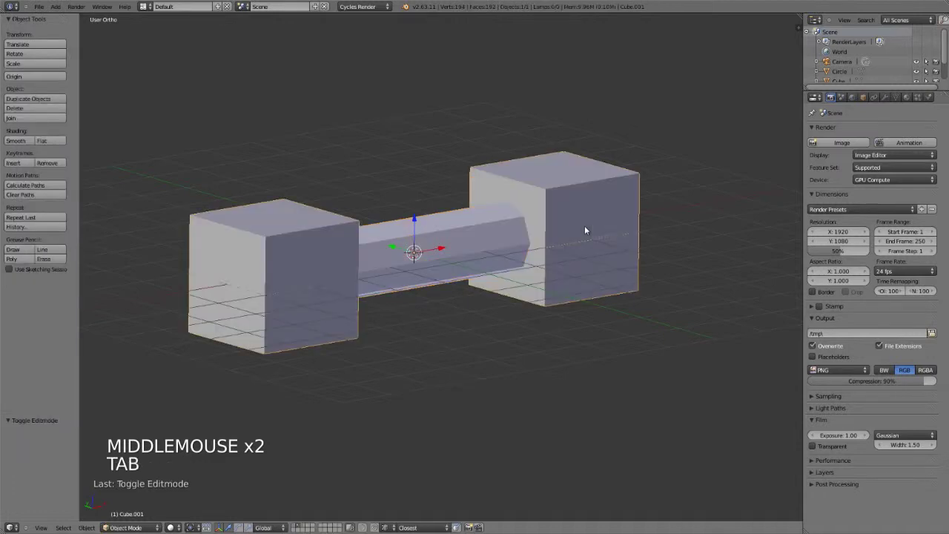
Show the Circle profile's layer, select the Circle, and look down on it.
left_click(304, 528)
middle_click_drag(462, 235, 424, 250, "shift")
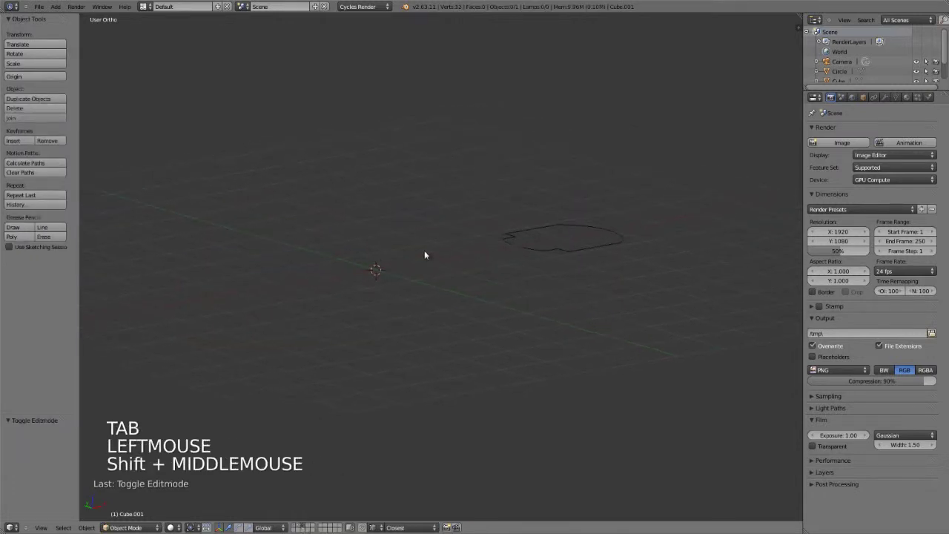
right_click(533, 254)
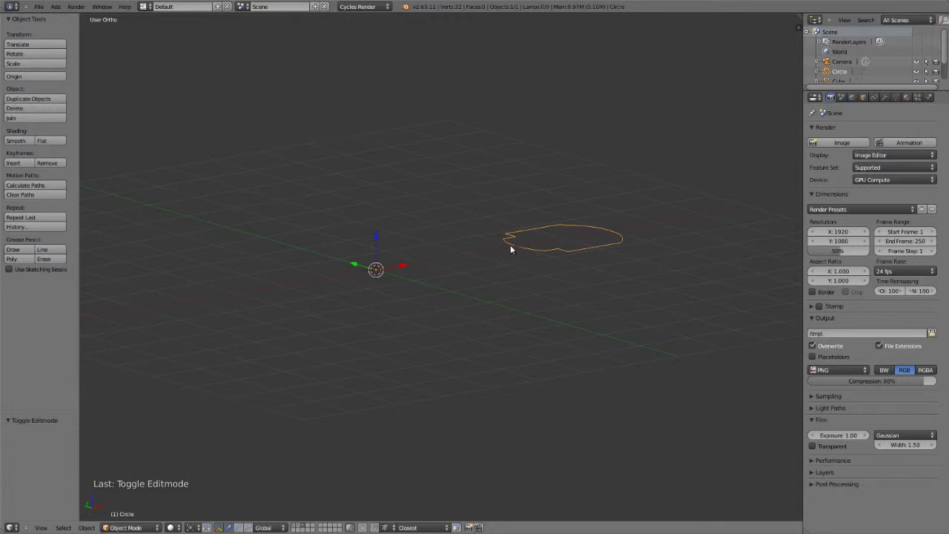
middle_click_drag(501, 250, 474, 304)
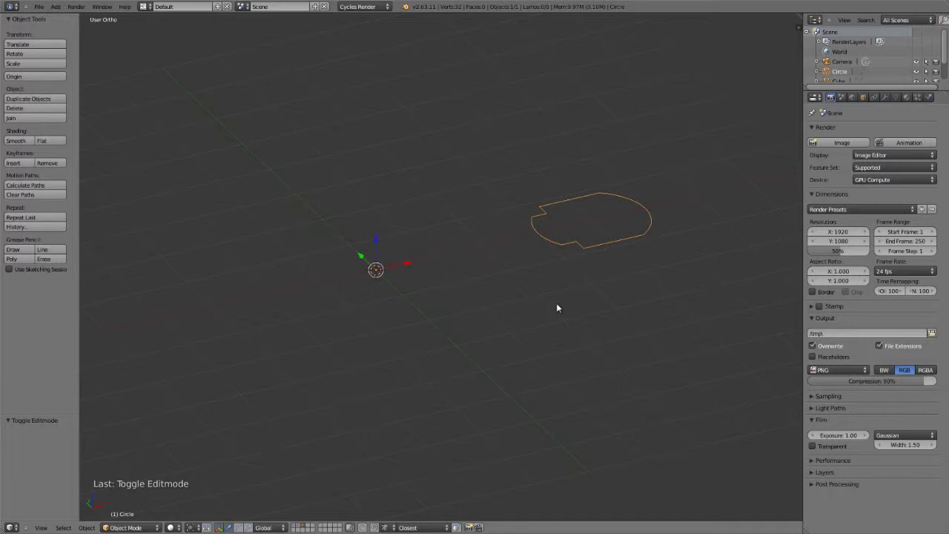
middle_click_drag(557, 309, 509, 258, "shift")
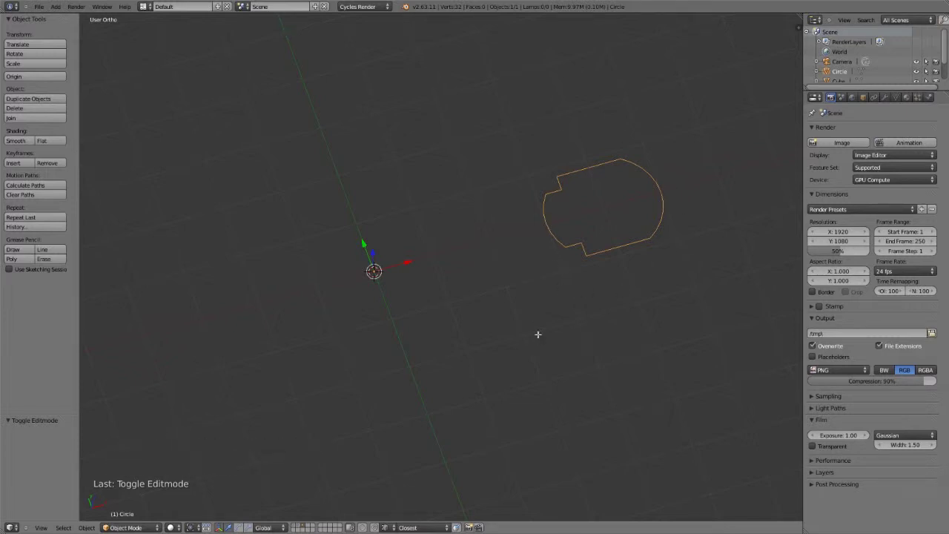
Enter Edit Mode on the Circle, lasso all 32 vertices, and spin them 90° into a curved shell.
key("Tab")
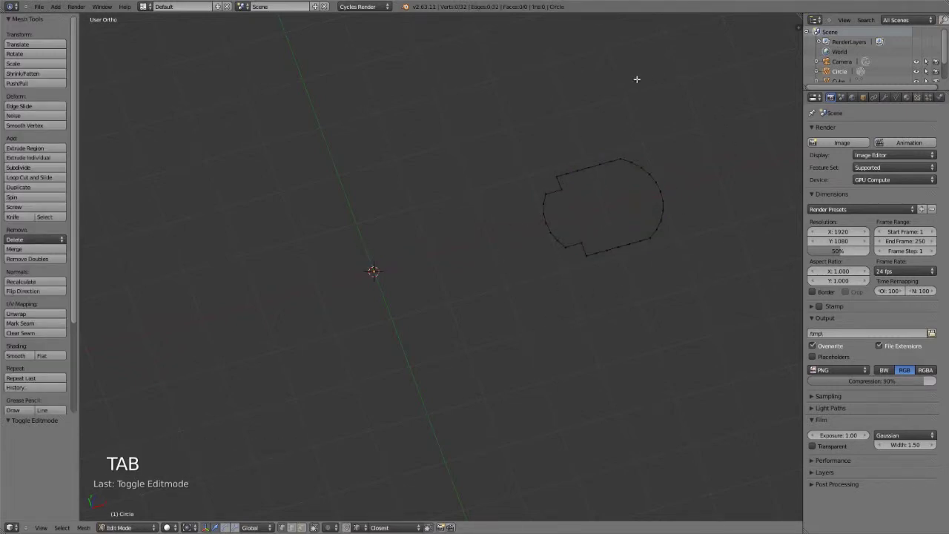
mouse_move(636, 79)
left_mouse_down("ctrl")
mouse_move(698, 252)
mouse_move(660, 130)
left_mouse_up("ctrl")
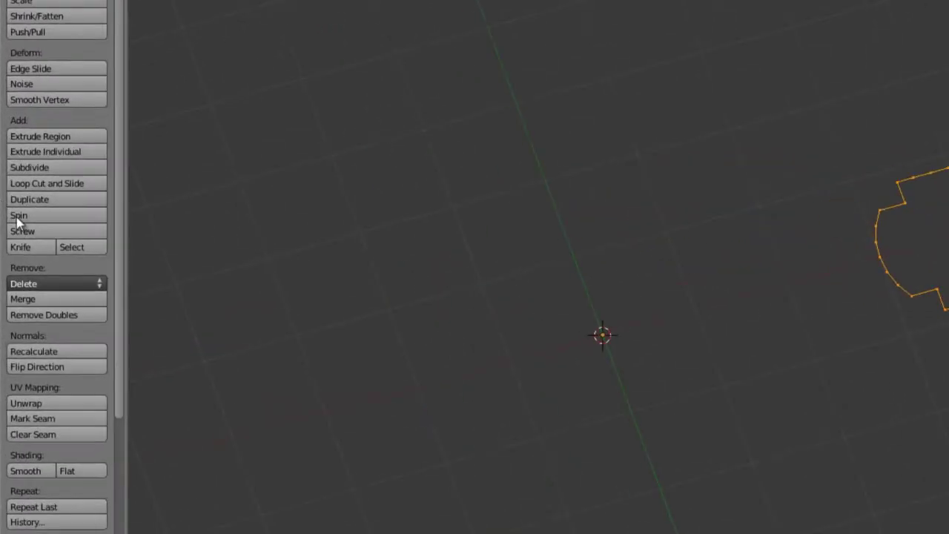
left_click(22, 215)
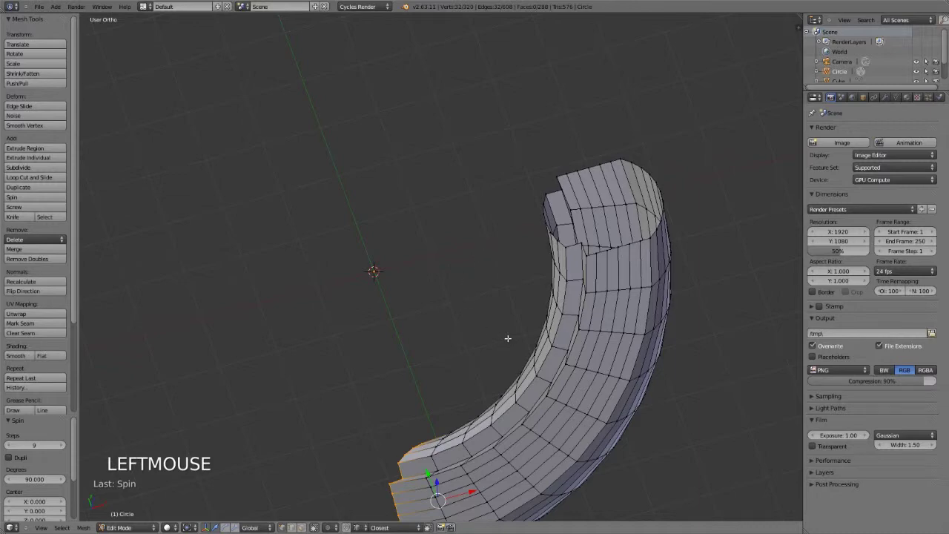
middle_click_drag(508, 338, 408, 335, "shift")
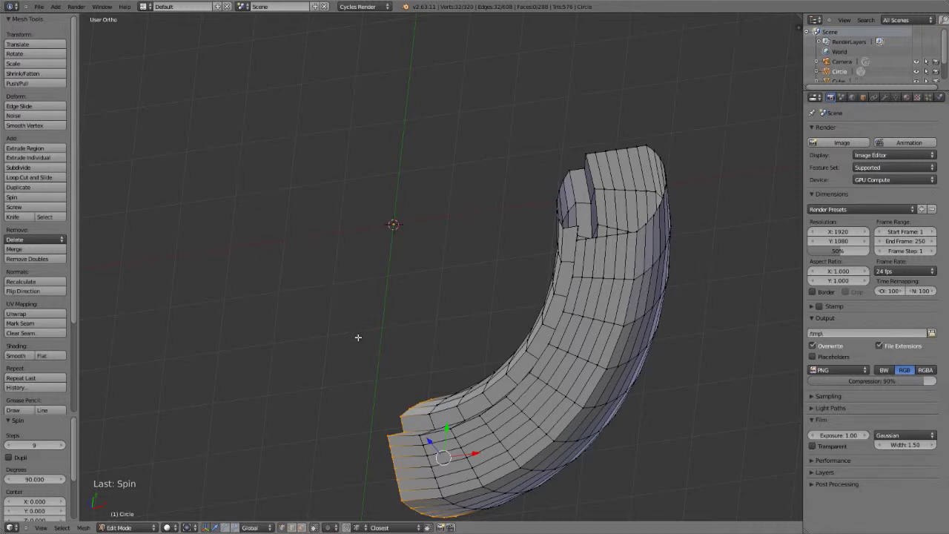
key("ctrl+z")
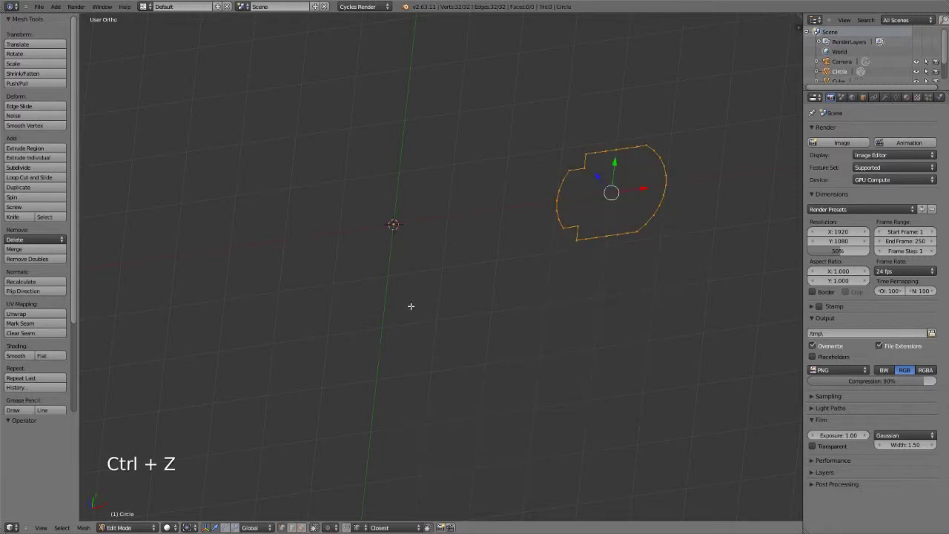
View the Circle in Front Ortho with the 3D cursor to its left, then Spin it with Alt+R.
key("KP_1")
middle_click_drag(455, 294, 538, 319, "shift")
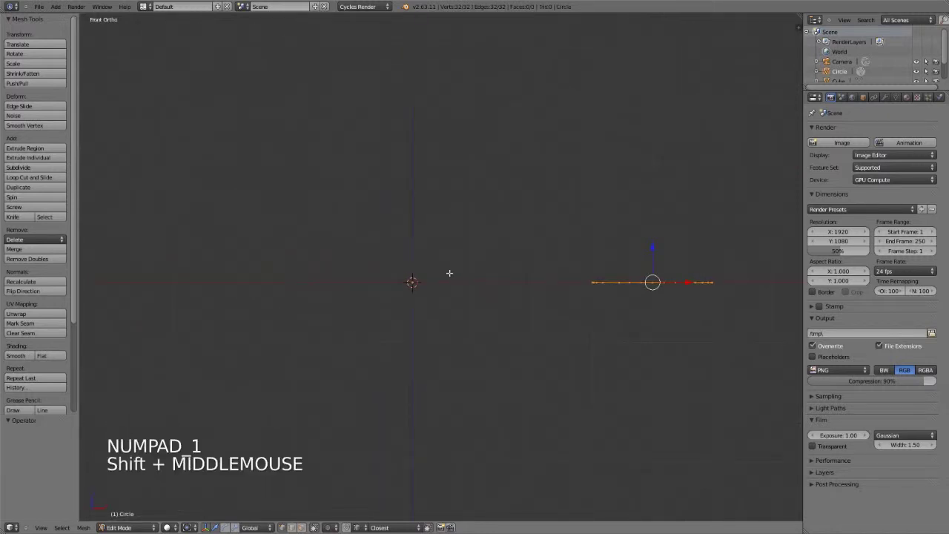
middle_click_drag(590, 281, 517, 300)
key("KP_1")
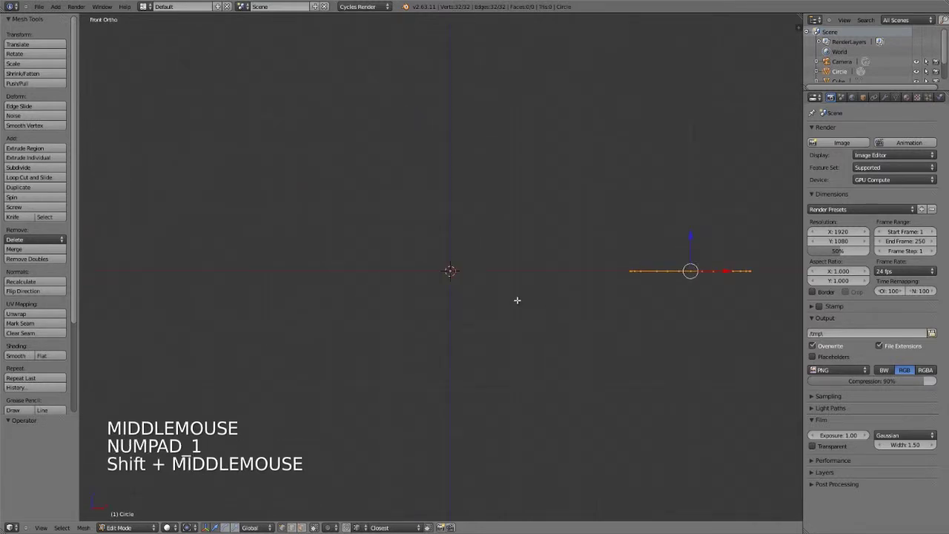
middle_click_drag(449, 290, 437, 273, "shift")
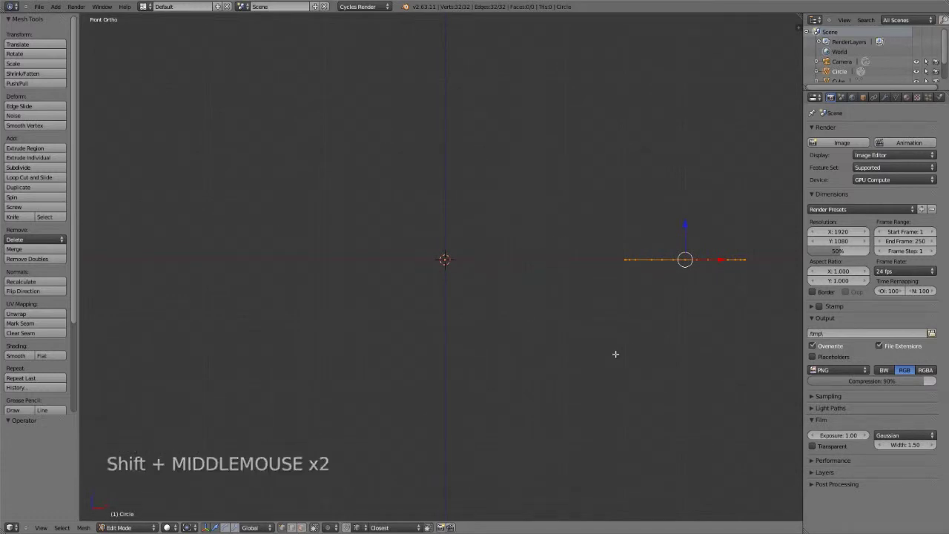
key("alt+r")
Open the Spin redo panel with F6 and adjust Steps down and up, settling on 8.
middle_click_drag(615, 353, 446, 302, "shift")
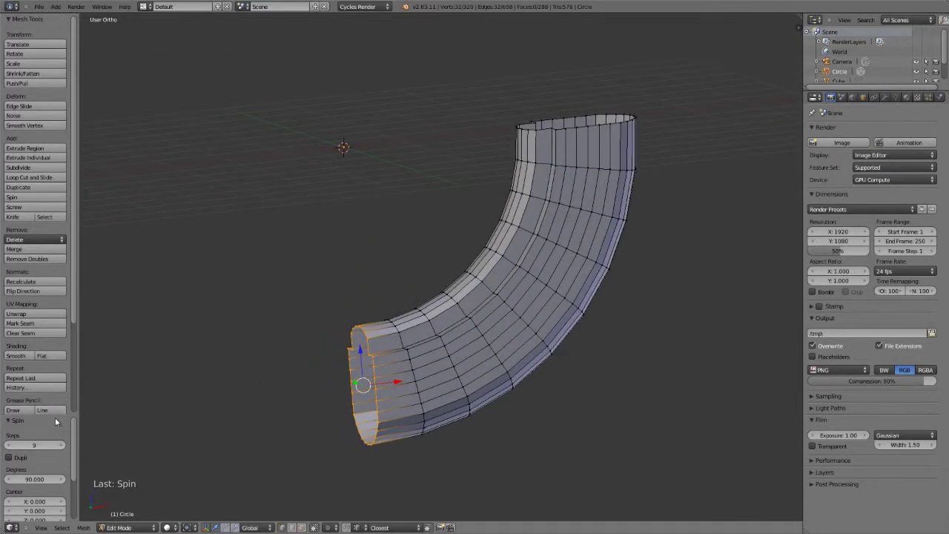
left_click_drag(55, 417, 48, 208)
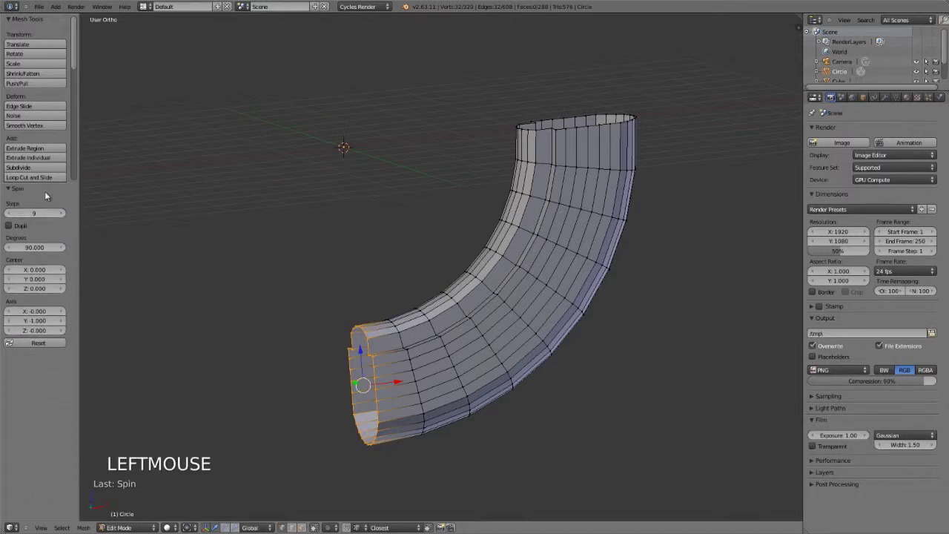
key("F6")
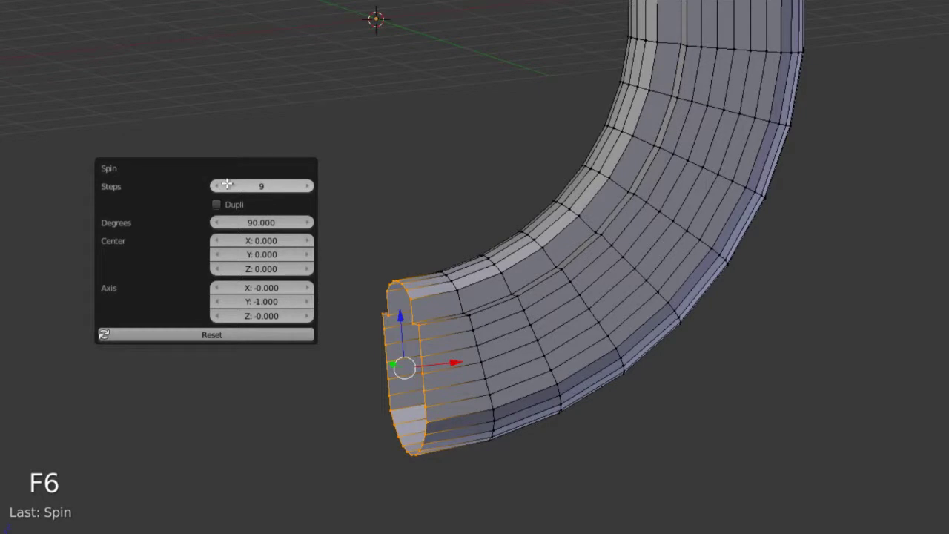
left_click(217, 186)
left_click(216, 185)
left_click(217, 186)
left_click(217, 186)
left_click(217, 185)
left_click(310, 185)
left_click(310, 185)
left_click(310, 185)
left_click(310, 186)
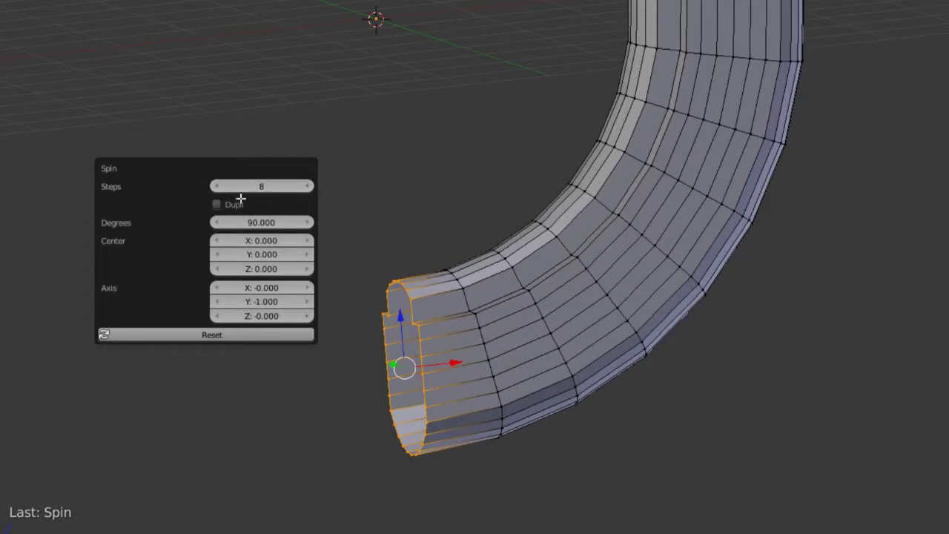
Toggle Dupli on and off, then widen the Spin angle to about 217°.
left_click(216, 204)
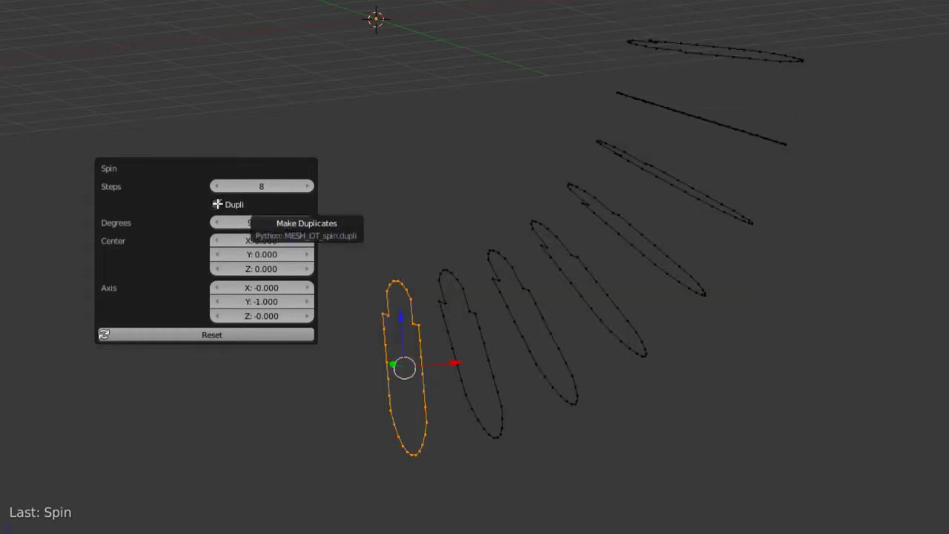
left_click(217, 204)
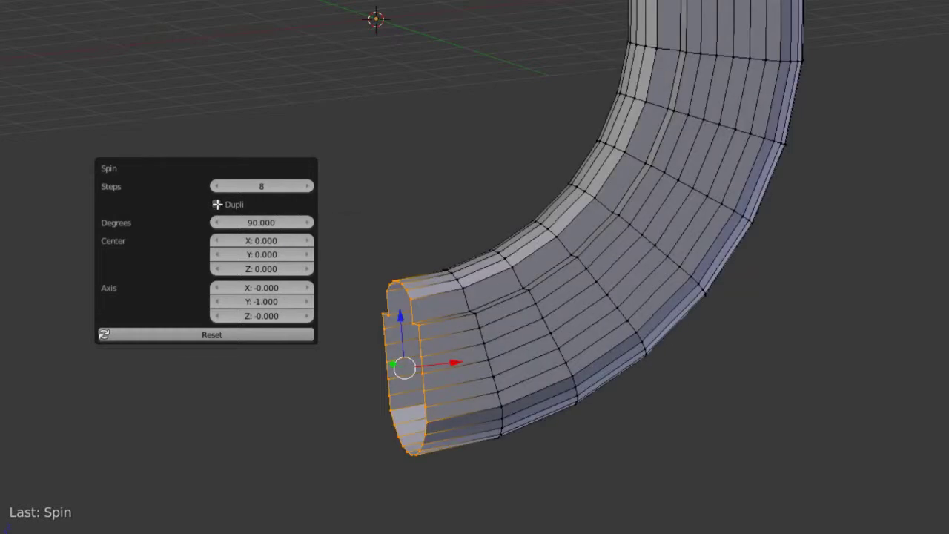
left_click_drag(297, 224, 560, 223)
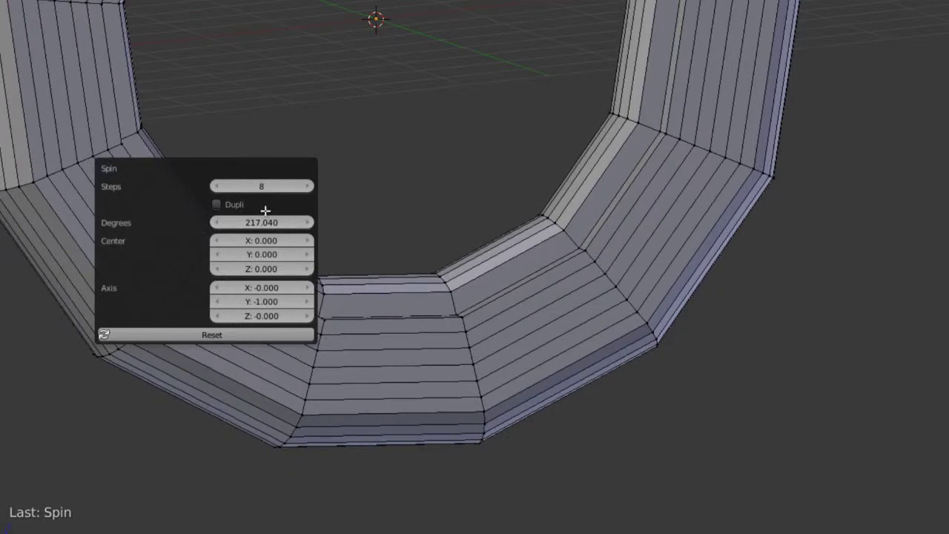
left_click(286, 222)
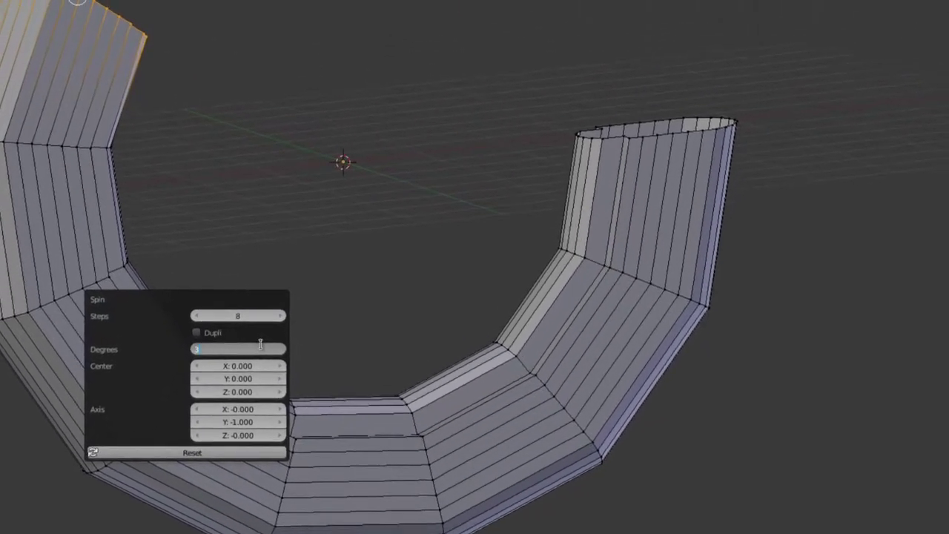
Set the Spin to 360 degrees with 32 steps.
type("360")
key("Return")
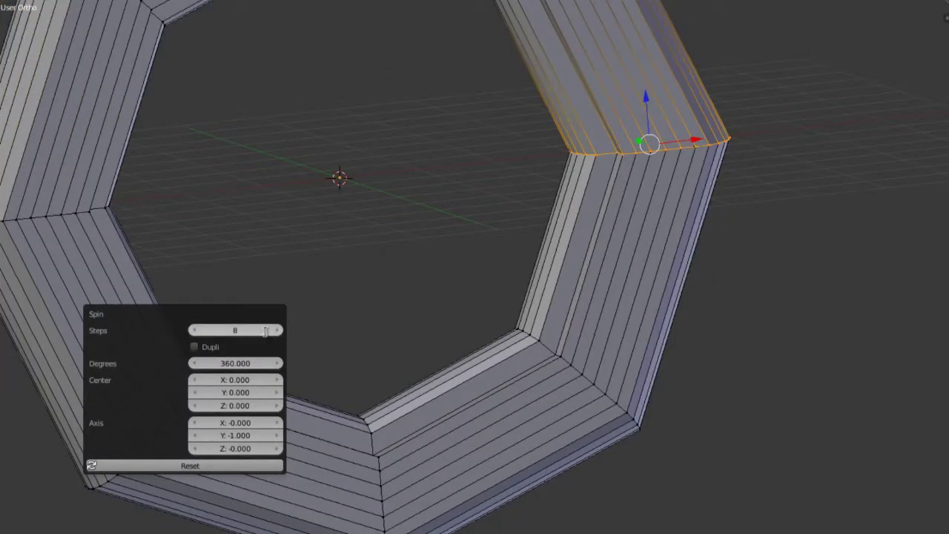
left_click(264, 331)
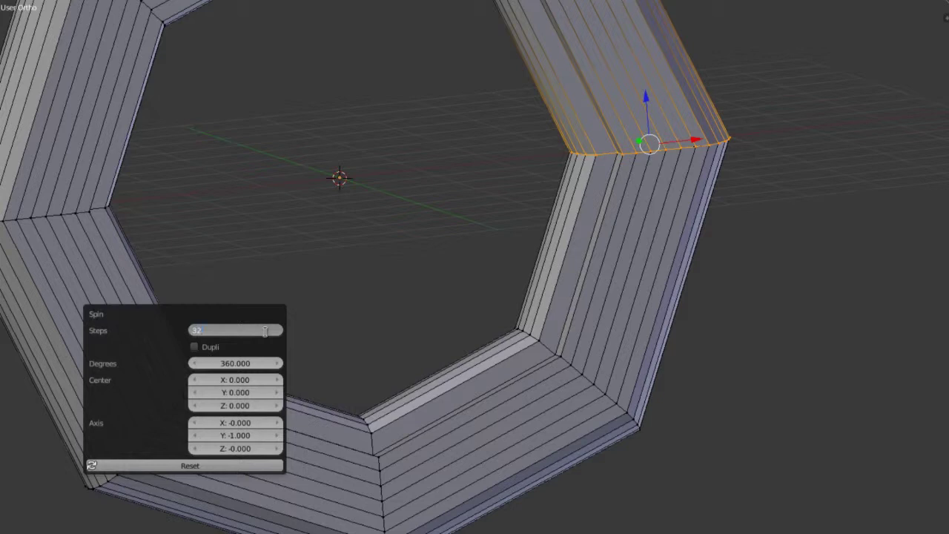
type("32")
key("Return")
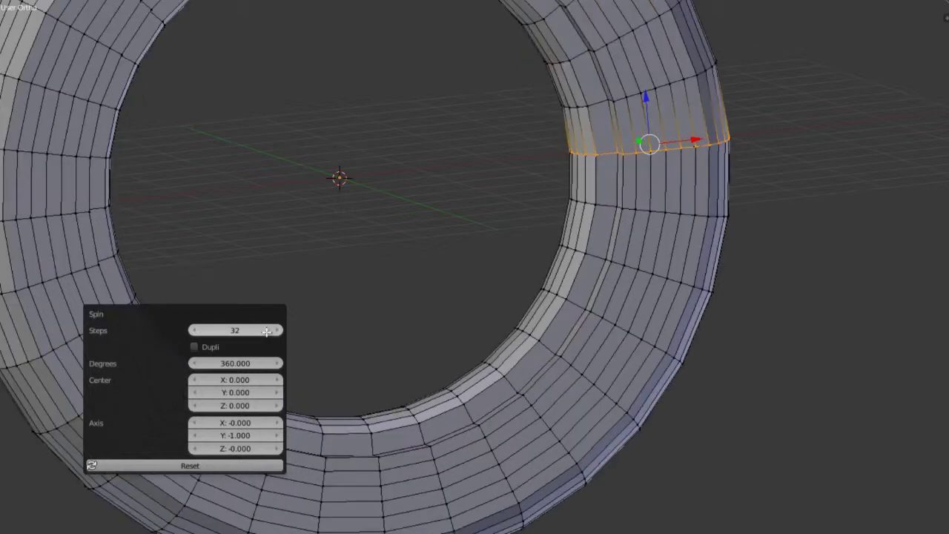
Try the Spin axis with X set to 1 and Z set to 1.
left_click(245, 422)
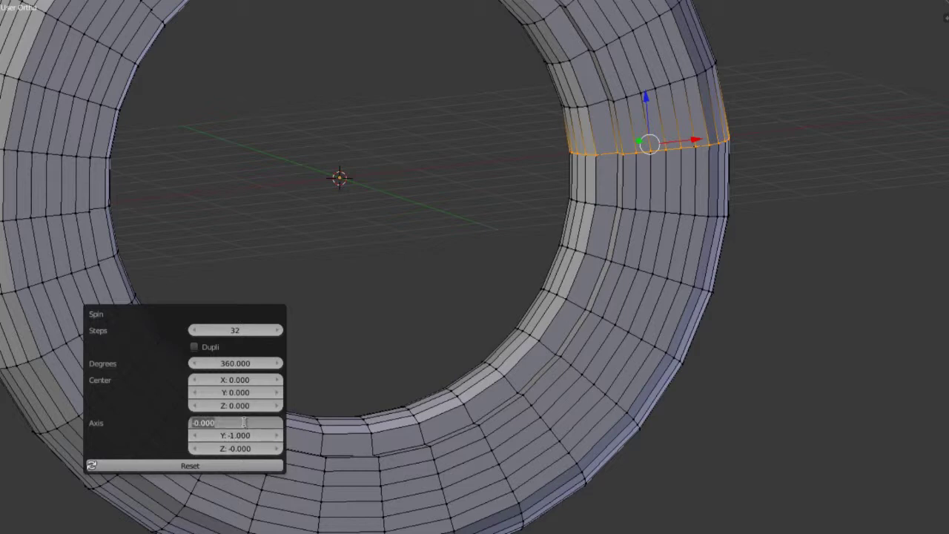
type("1")
key("Return")
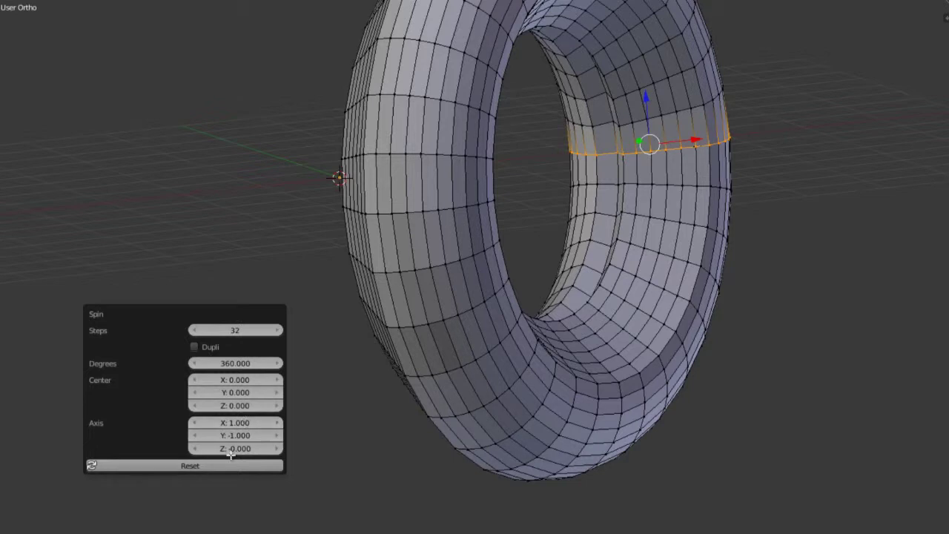
left_click(231, 449)
type("1")
key("Return")
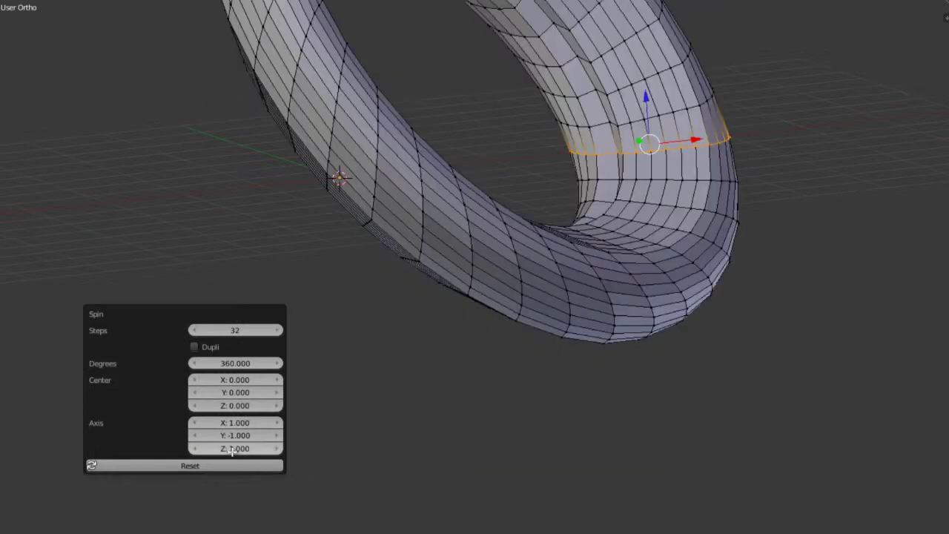
Reset the Spin axis to X 0, Y -1, Z 0 for a flat ring.
left_click(234, 422)
type("0")
key("Return")
left_click(252, 434)
left_click(268, 434)
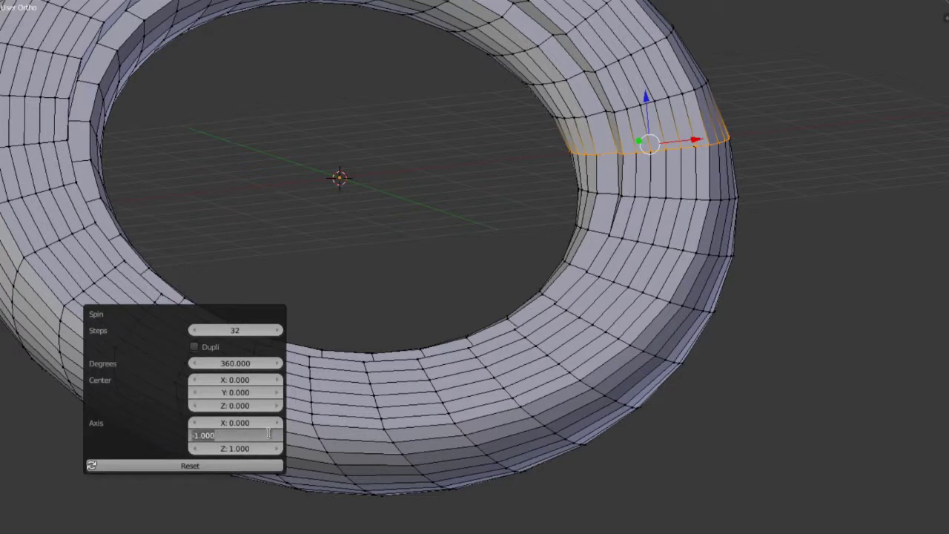
key("Tab")
type("0")
key("Return")
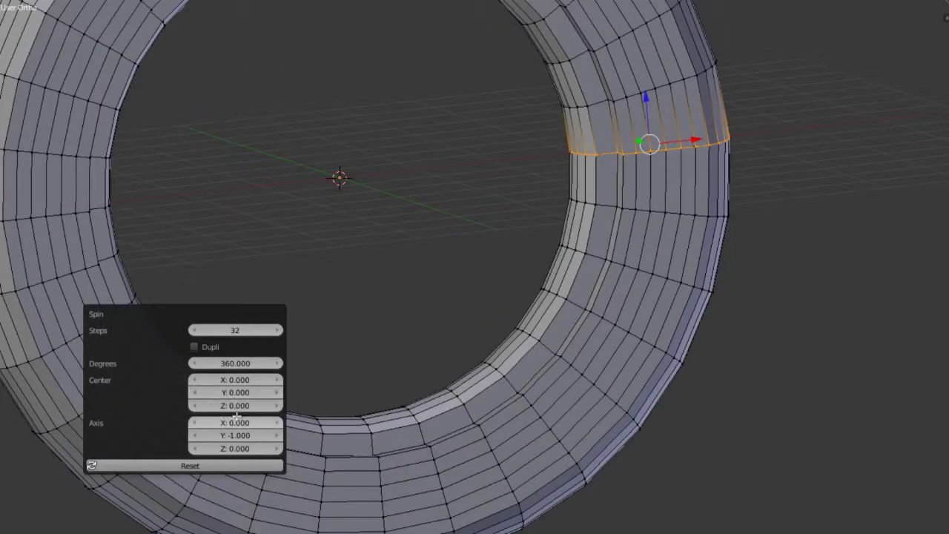
Drag the Spin centre values, moving it to X -1.240, Y 4.150 and shifting Z.
left_click_drag(249, 392, 257, 393)
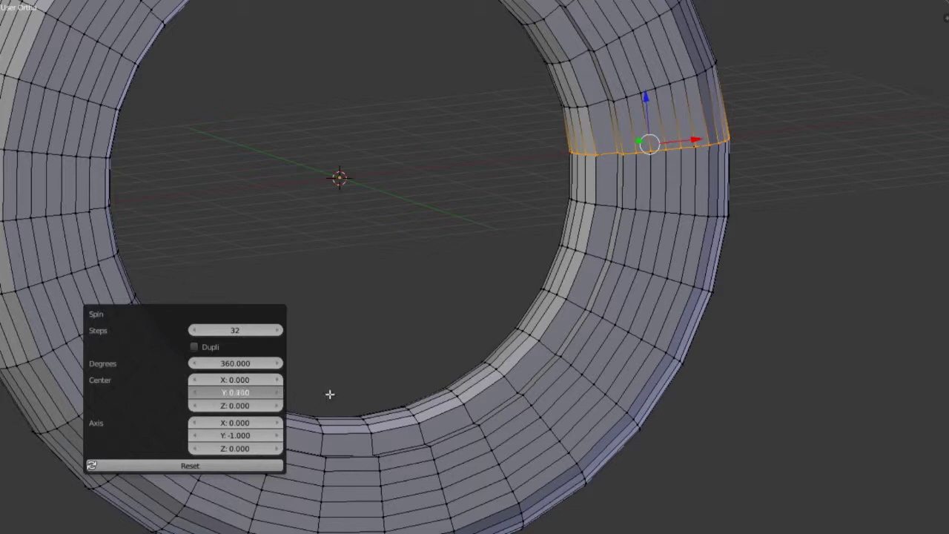
left_click_drag(330, 393, 525, 375)
left_click_drag(236, 379, 241, 415)
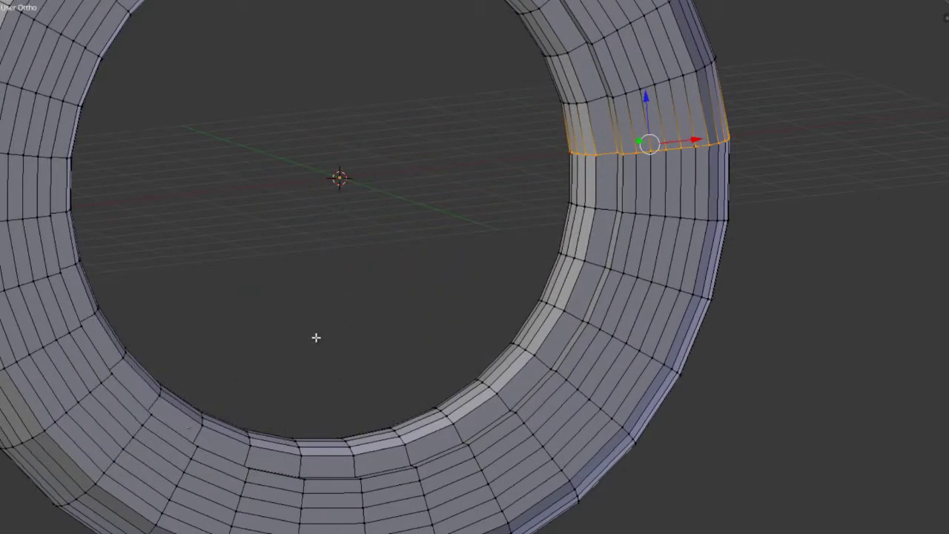
key("F6")
left_click_drag(445, 413, 489, 407)
Enter 0 for Spin centre X and Y, then orbit to a tilted view of the ring.
left_click(485, 386)
type("0")
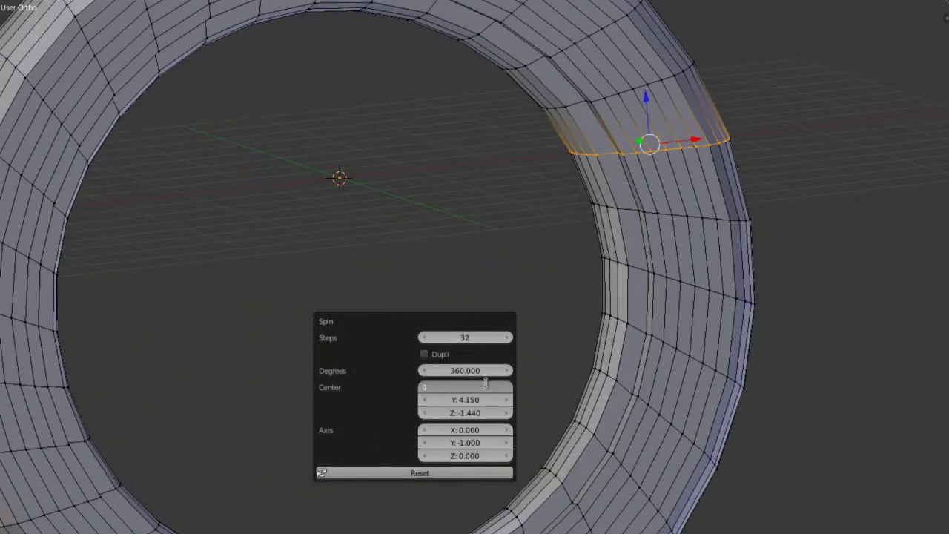
key("Tab")
type("0")
key("Return")
scroll(417, 158, "down", 5)
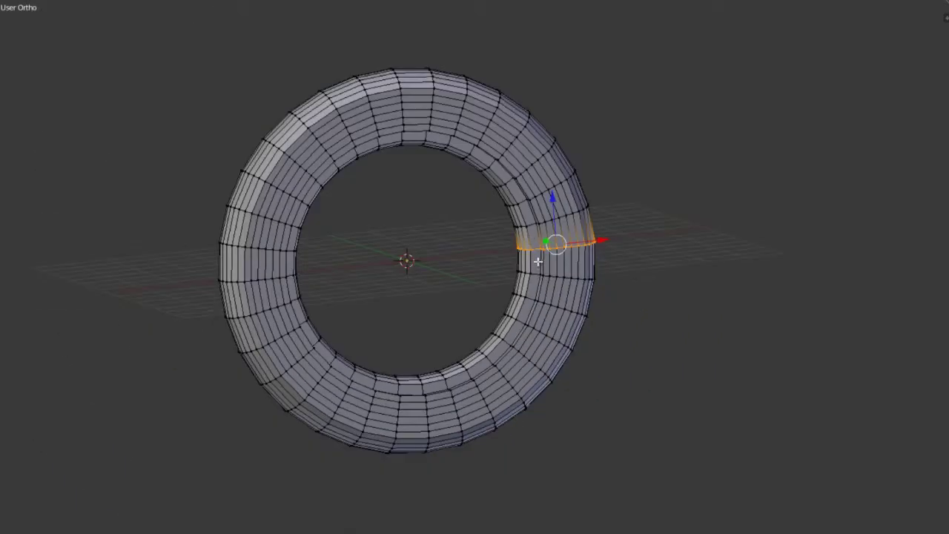
middle_click_drag(536, 260, 467, 355)
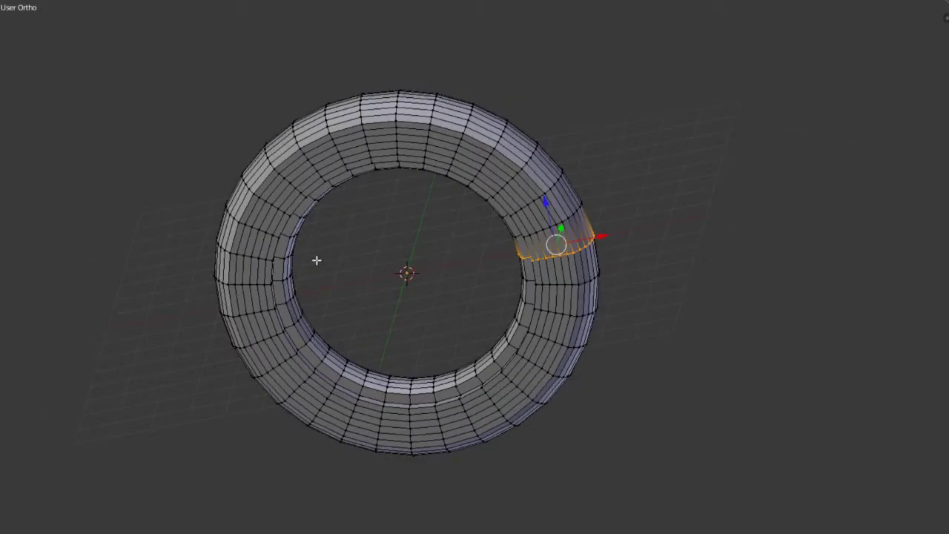
Undo the spin and place the 3D cursor level with the profile in front view.
key("shift+h")
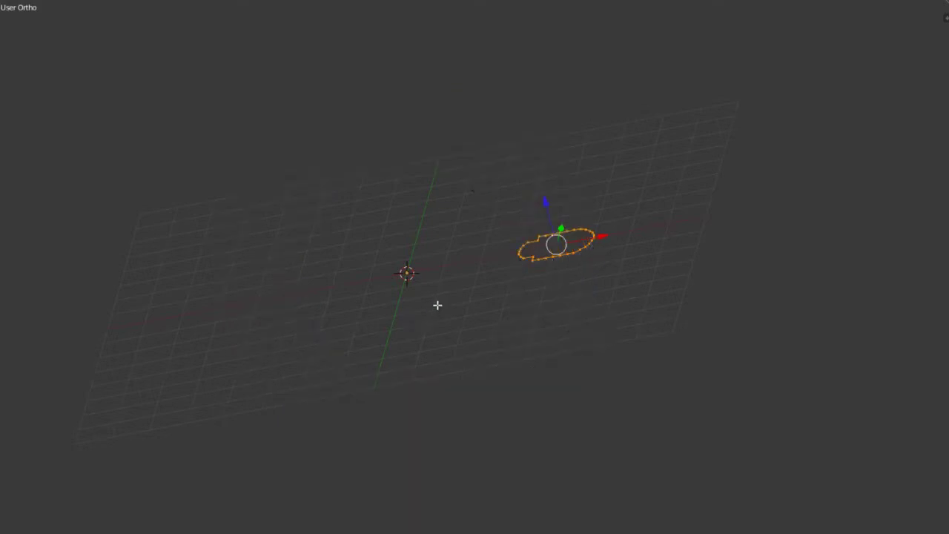
key("KP_1")
left_click(473, 242)
Redo the ring around the 3D cursor, then undo it again, leaving the flat Circle profile.
key("ctrl+z")
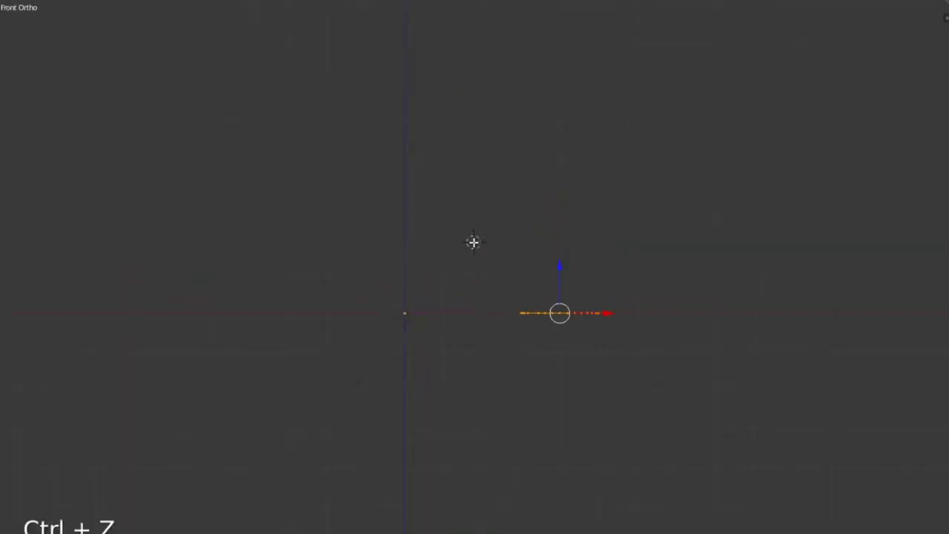
key("alt+h")
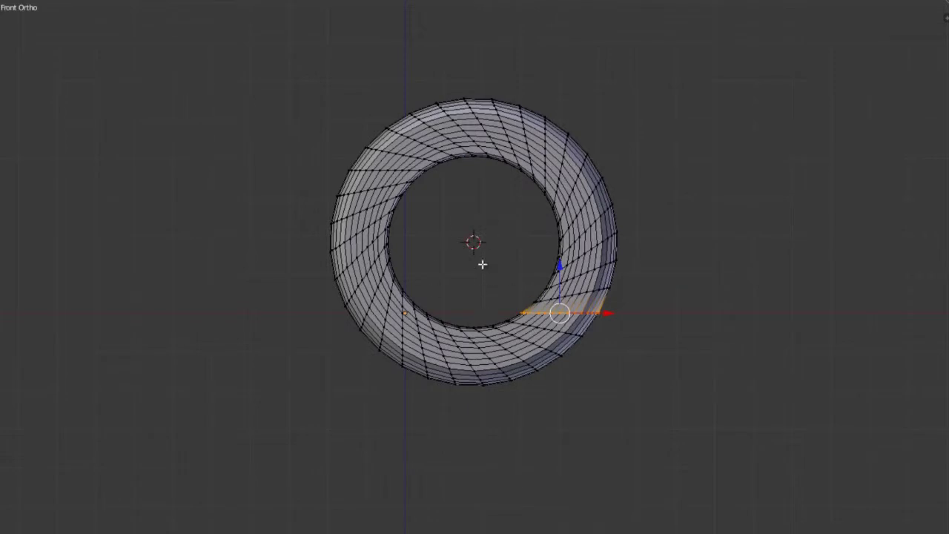
key("shift+h")
scroll(496, 299, "up", 4)
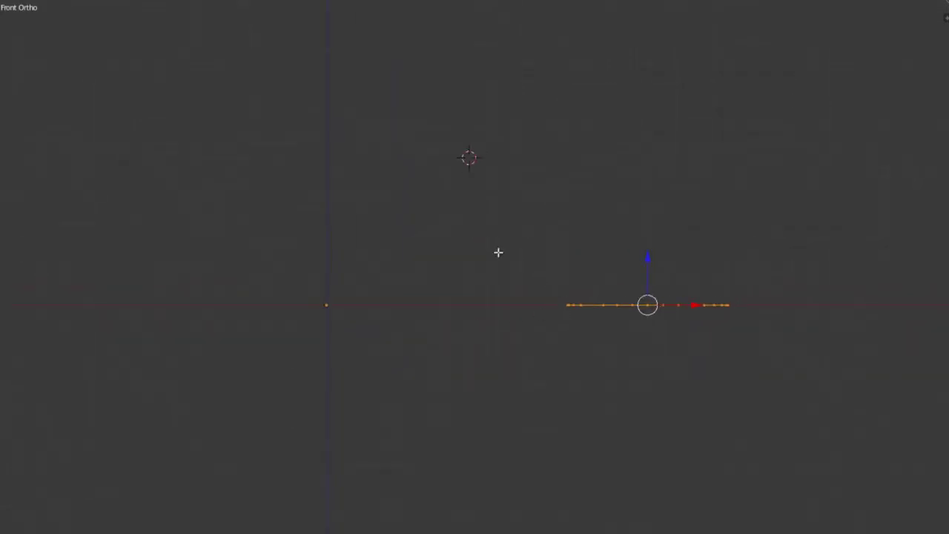